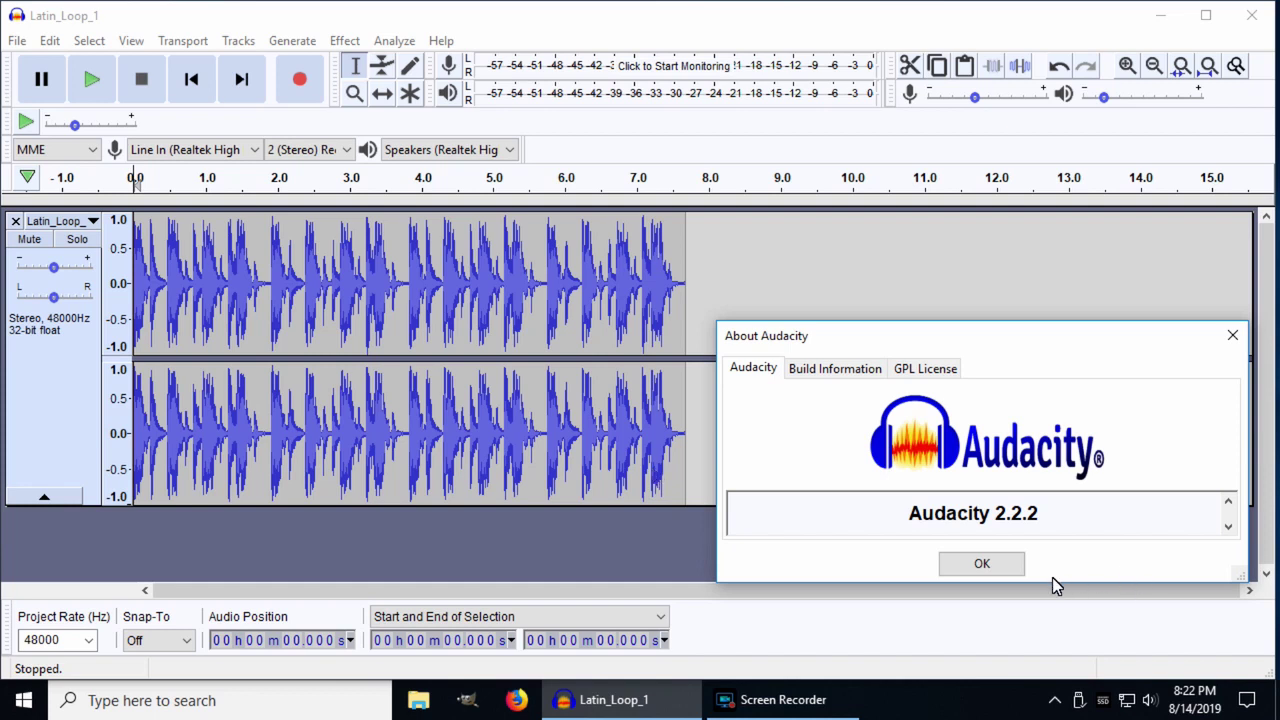
Dismiss the About box, then cancel the Open dialog after checking its file-type list.
click(982, 563)
click(17, 40)
click(52, 86)
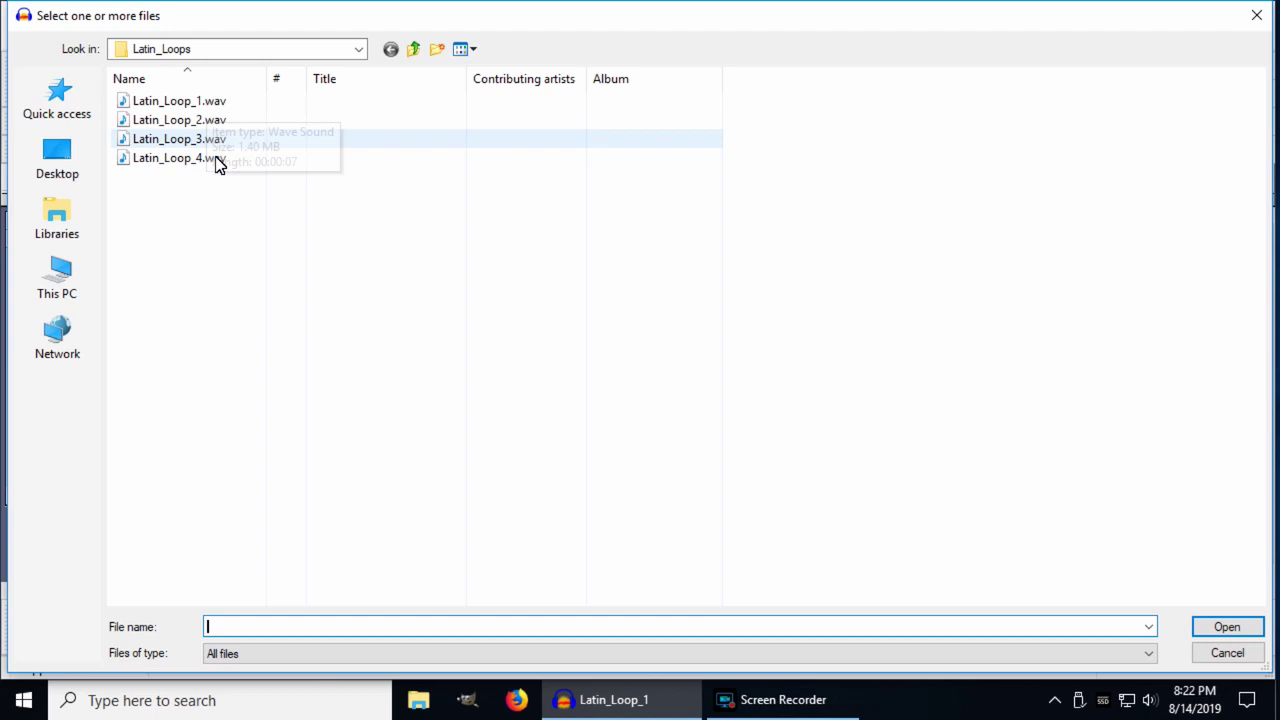
click(1148, 654)
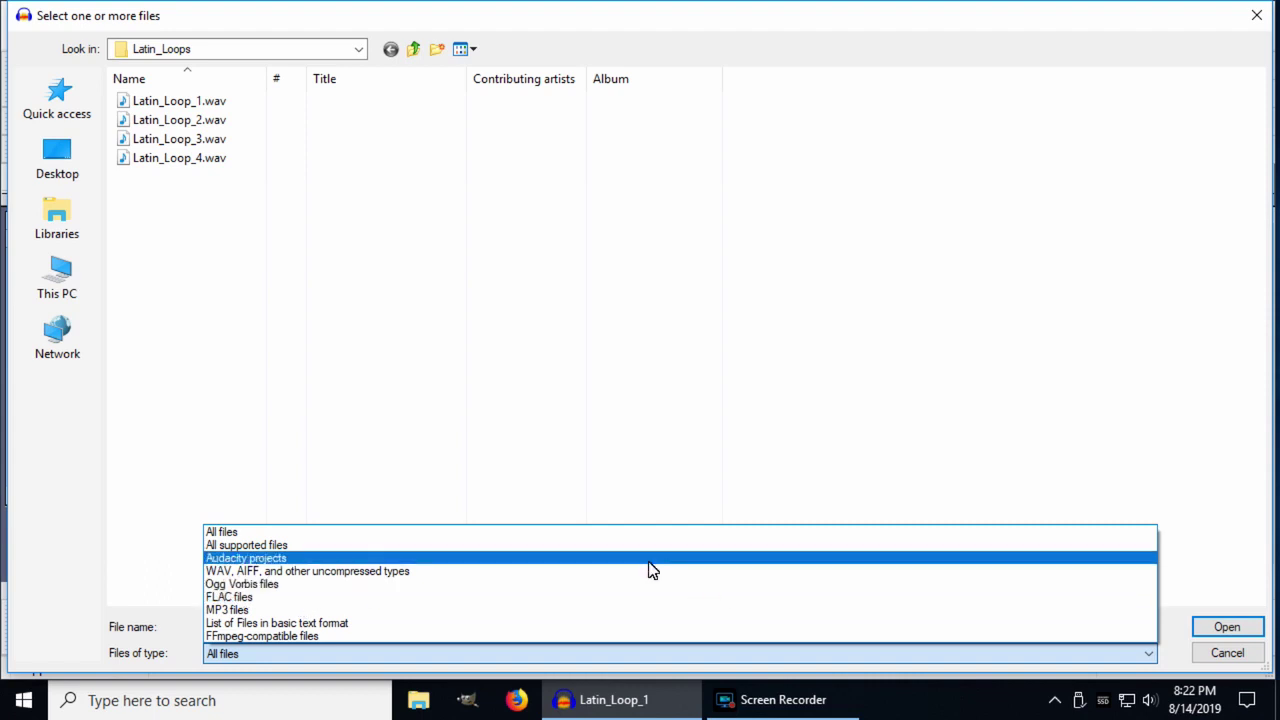
click(1257, 668)
click(1227, 653)
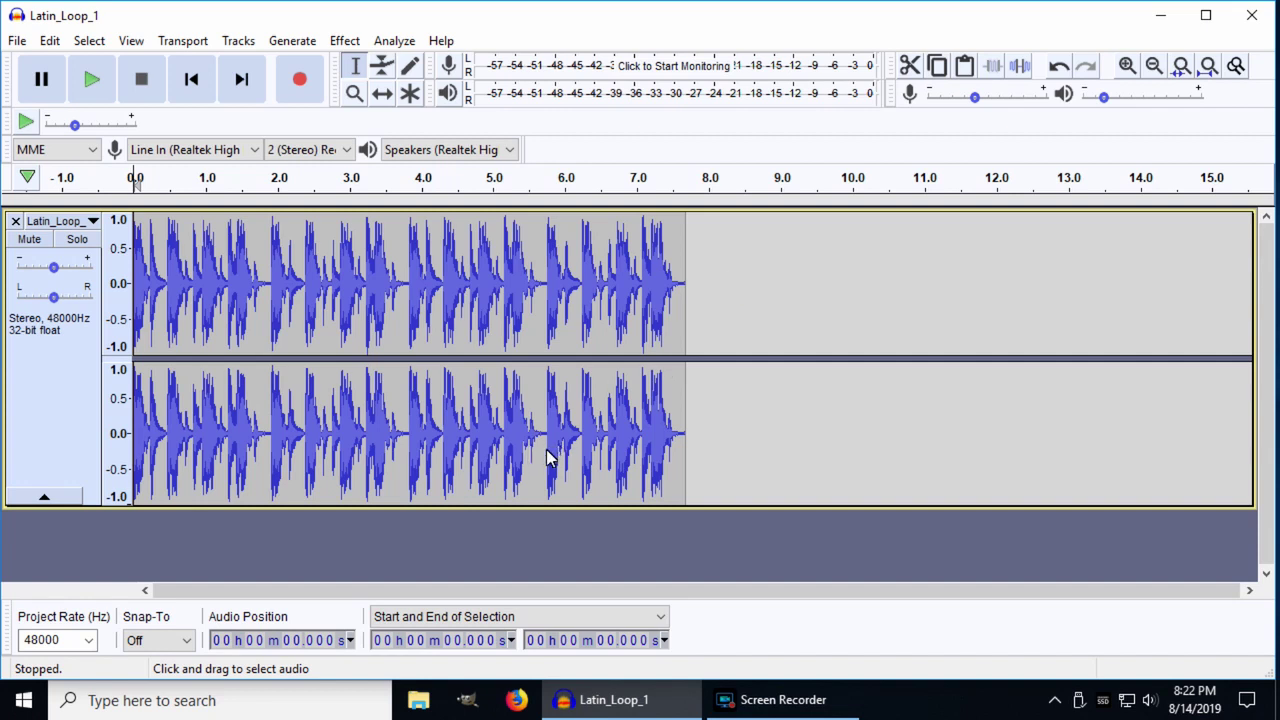
Cut the 5.74–7.68 s ending of Latin_Loop_1 and paste it at 0.0 s.
drag(547, 457, 688, 455)
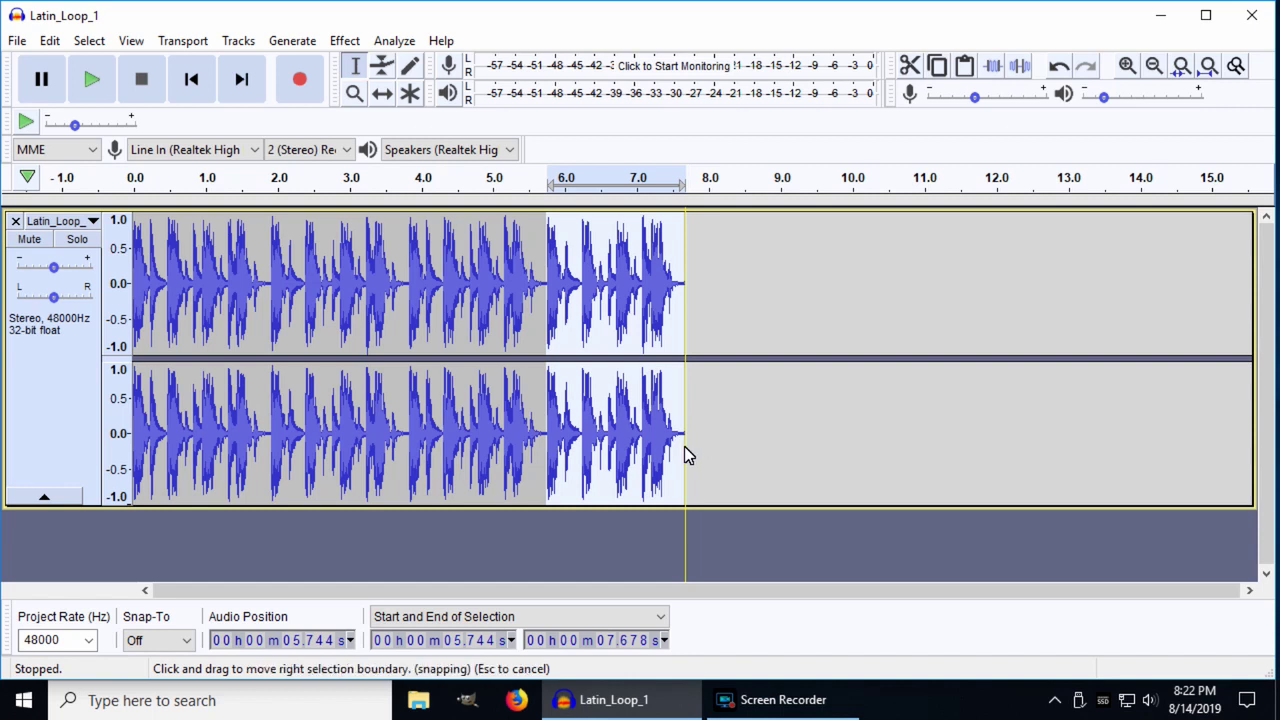
click(47, 43)
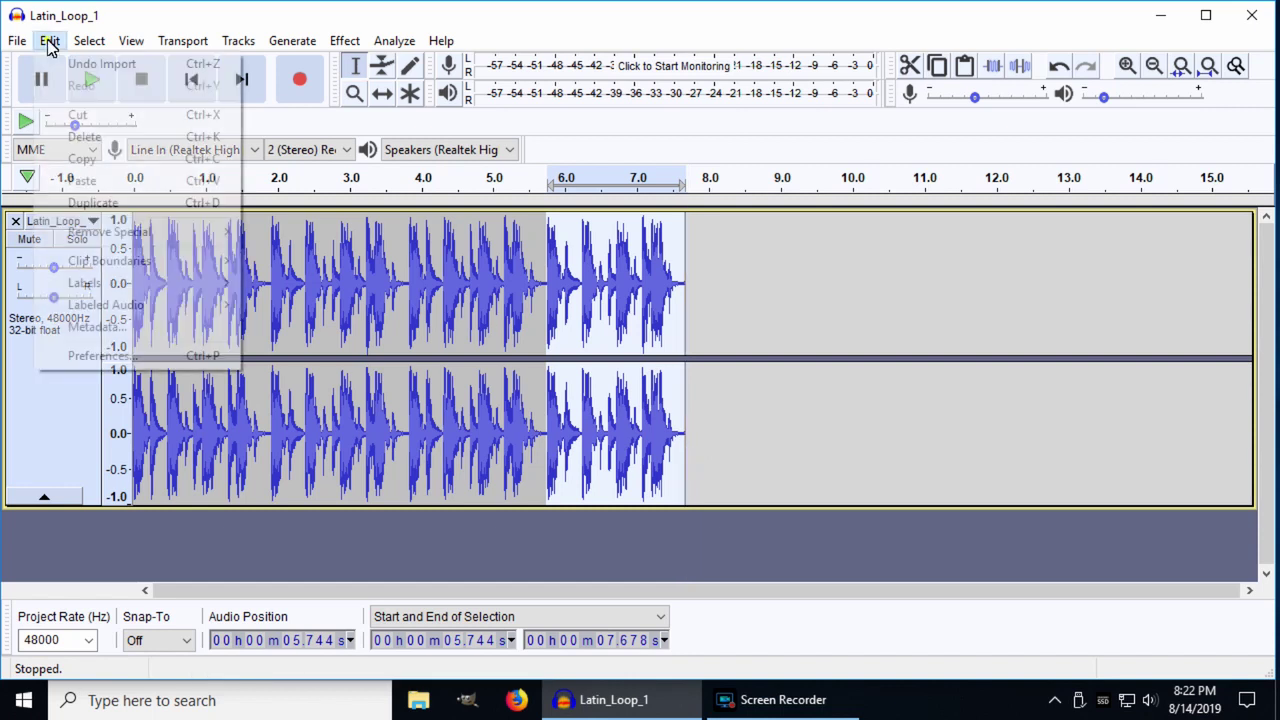
click(63, 118)
click(134, 320)
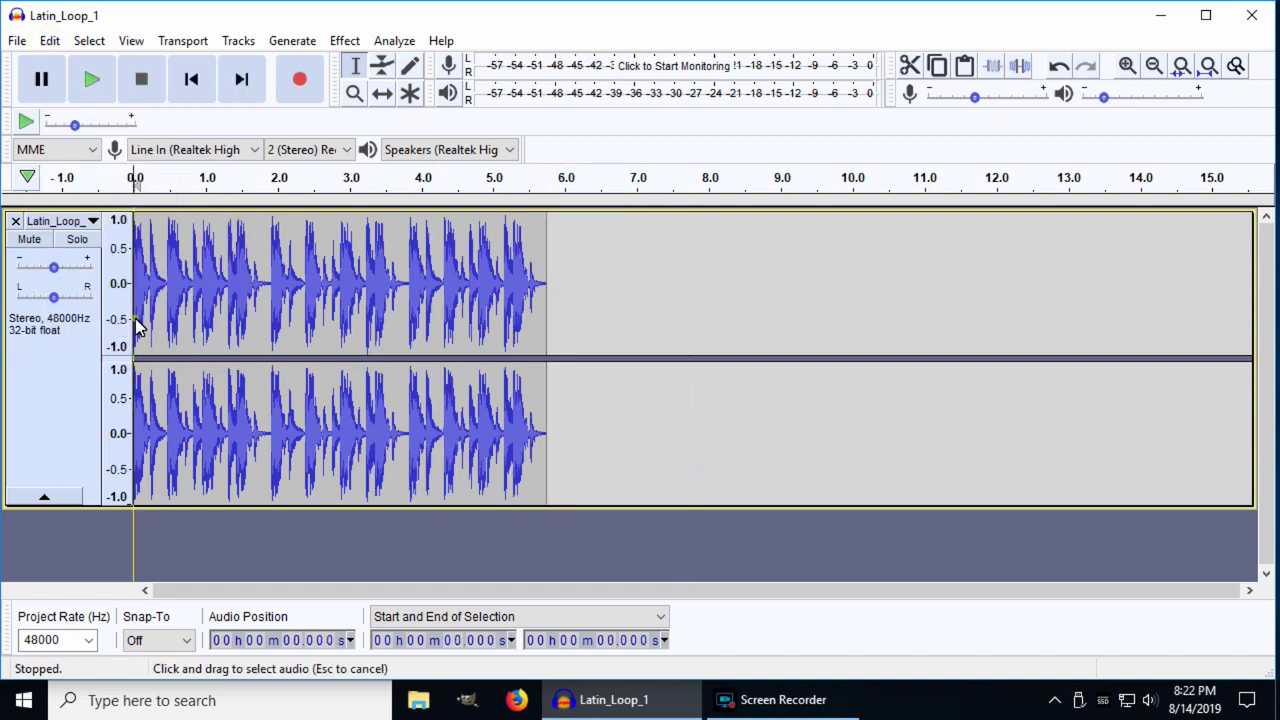
click(50, 40)
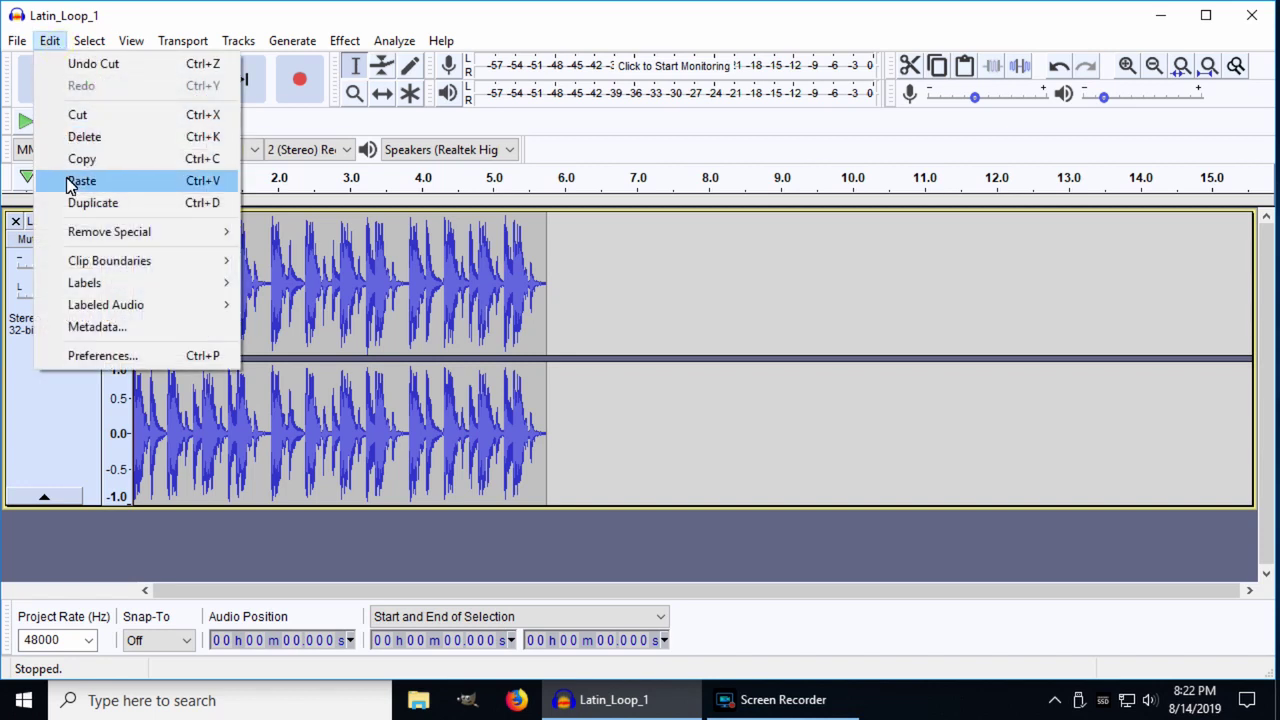
click(68, 181)
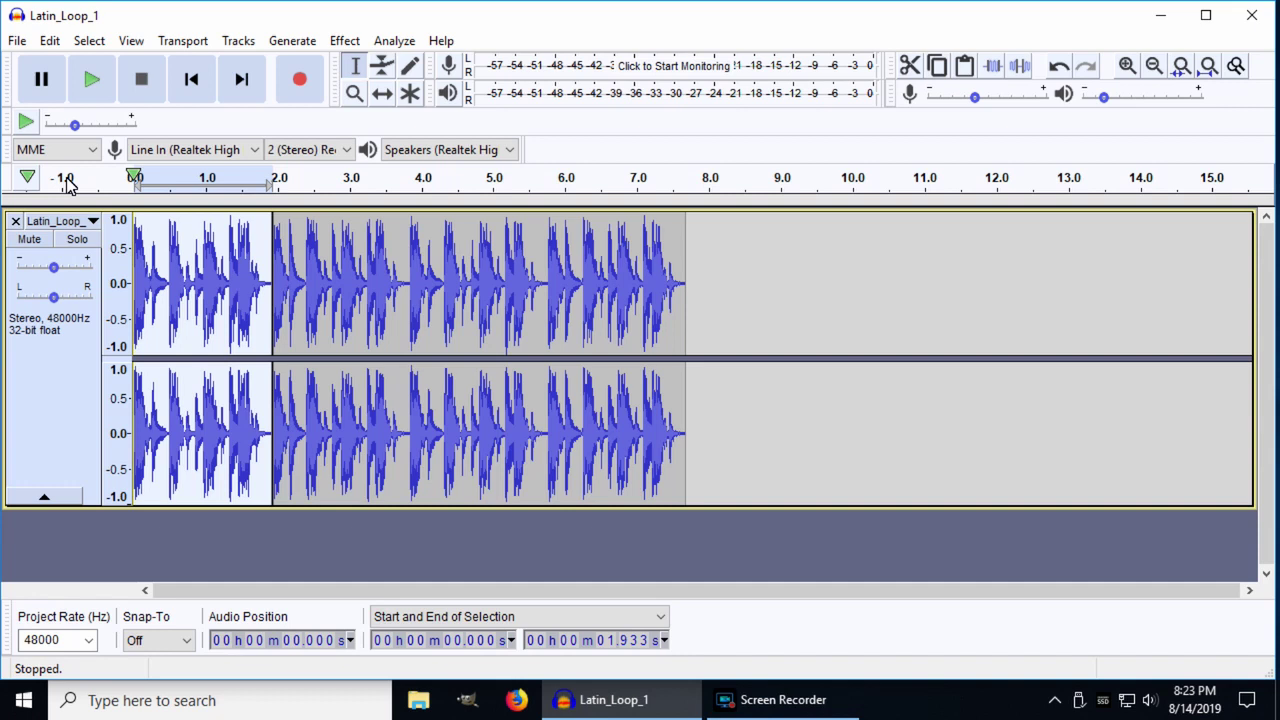
Open and dismiss the Effect menu without applying anything, clearing the selection.
click(345, 40)
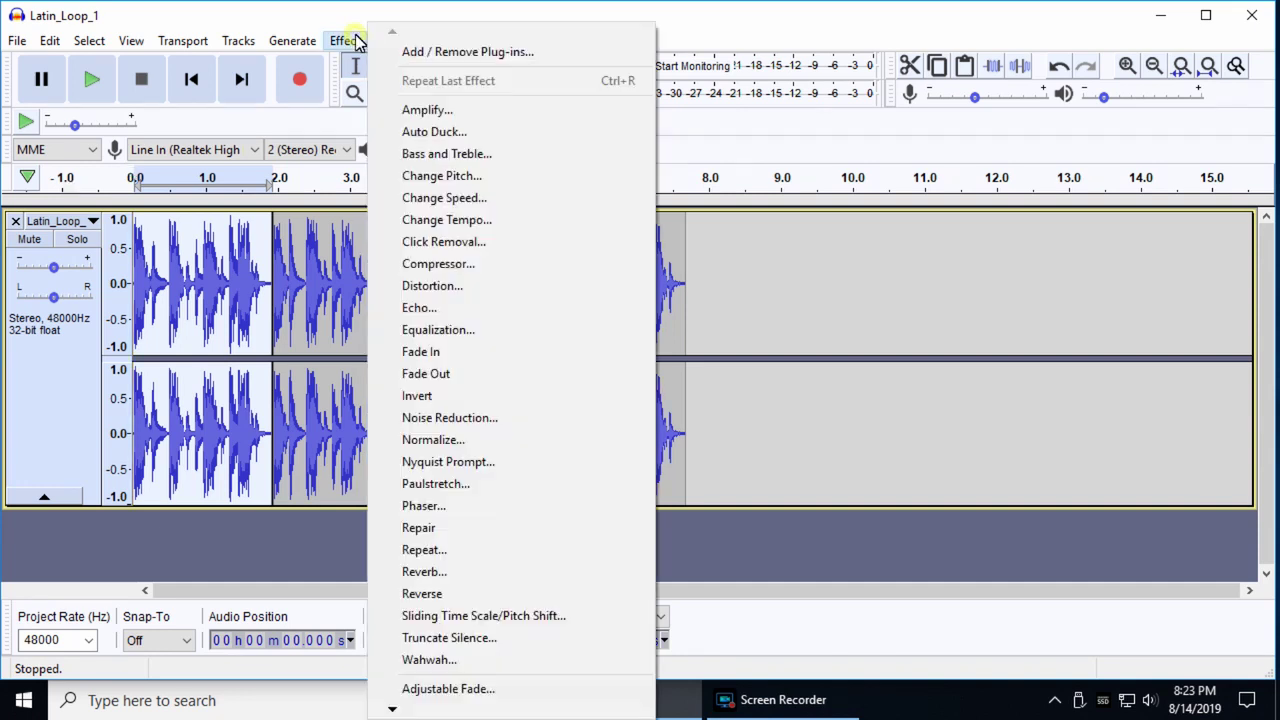
click(345, 40)
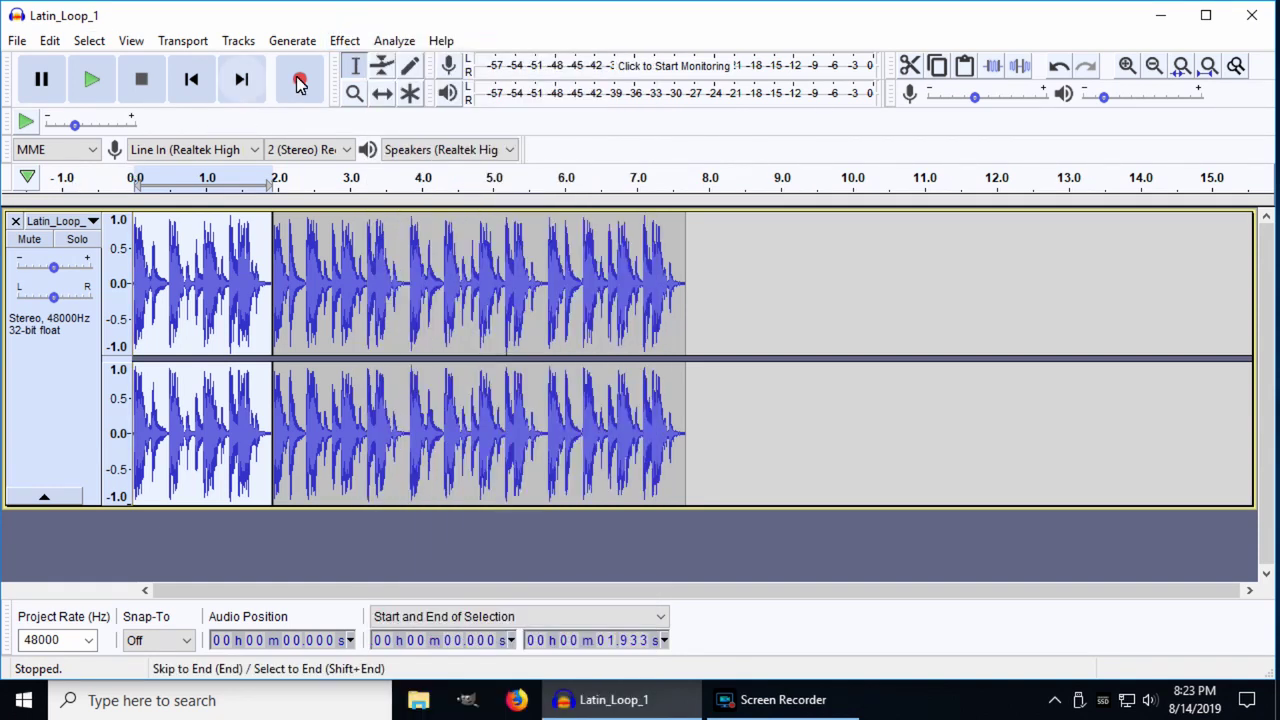
click(345, 40)
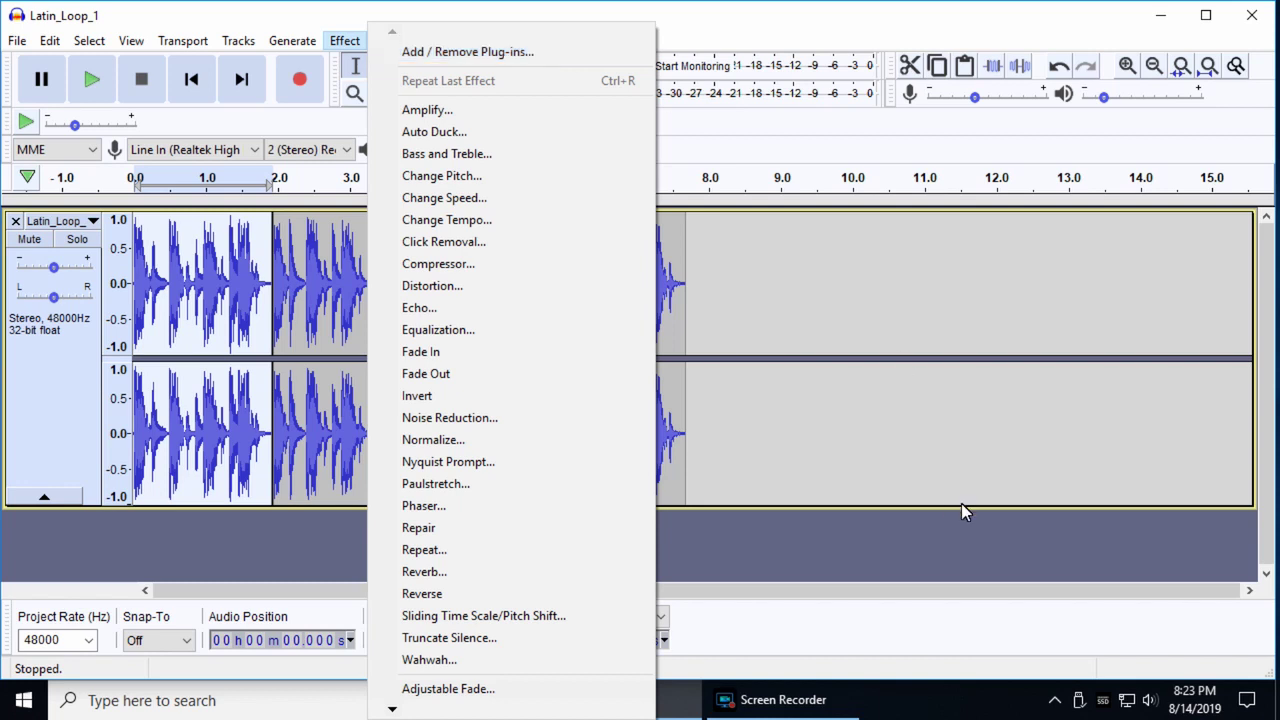
click(929, 520)
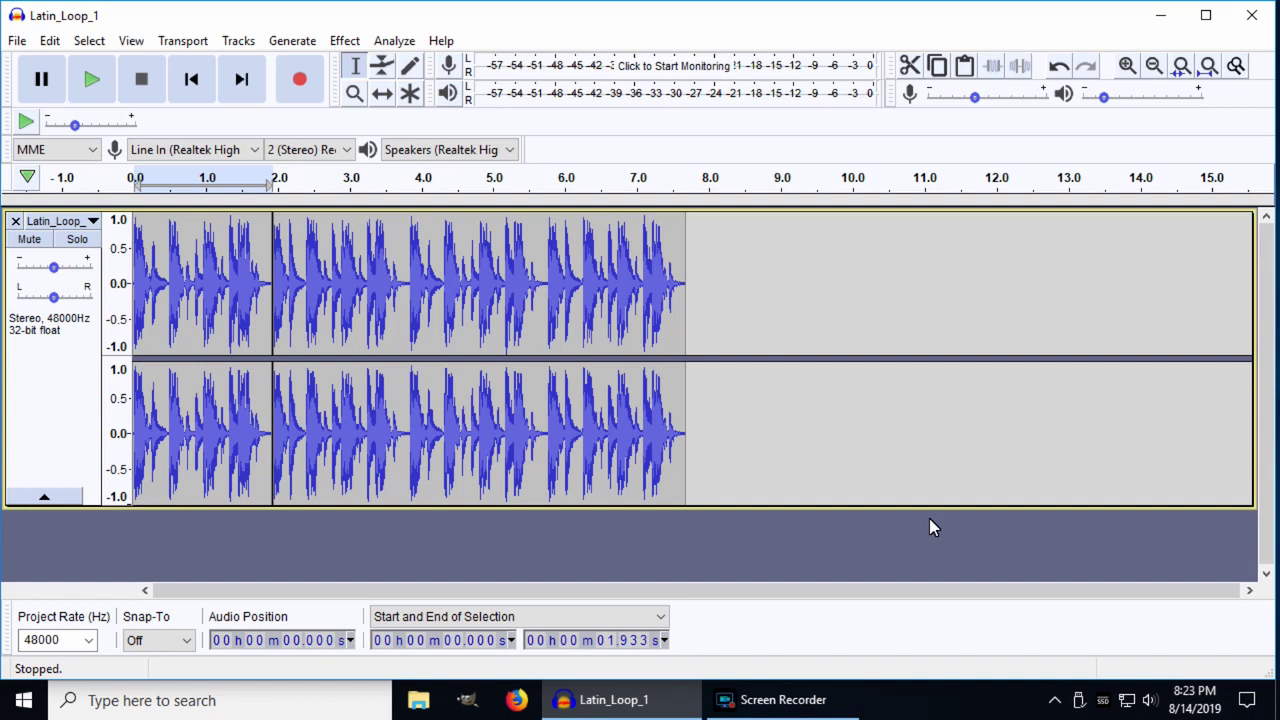
click(16, 222)
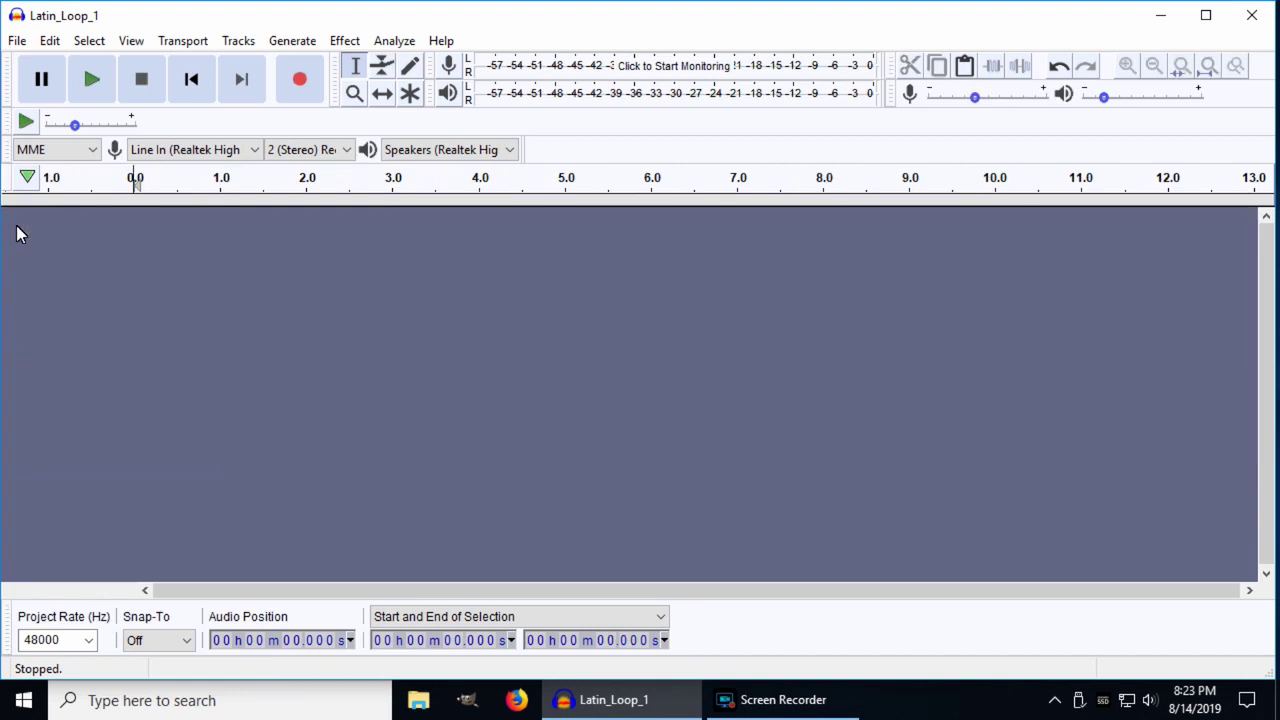
click(299, 82)
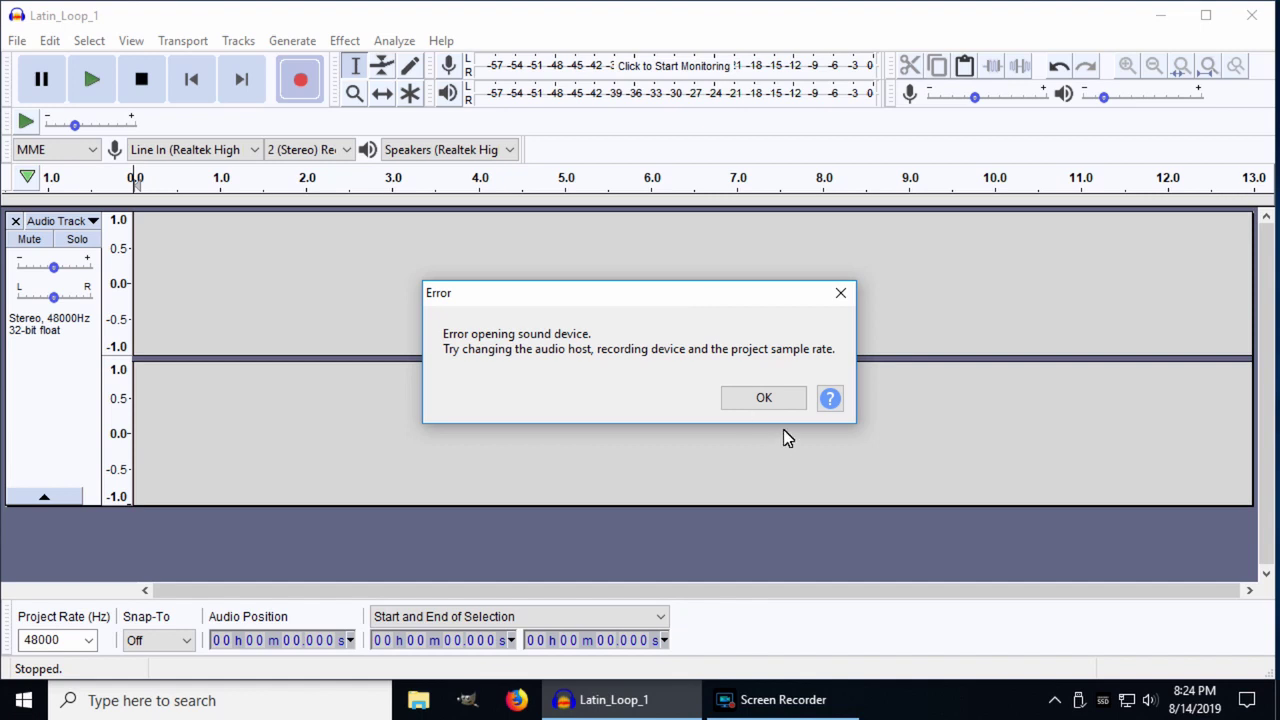
click(764, 398)
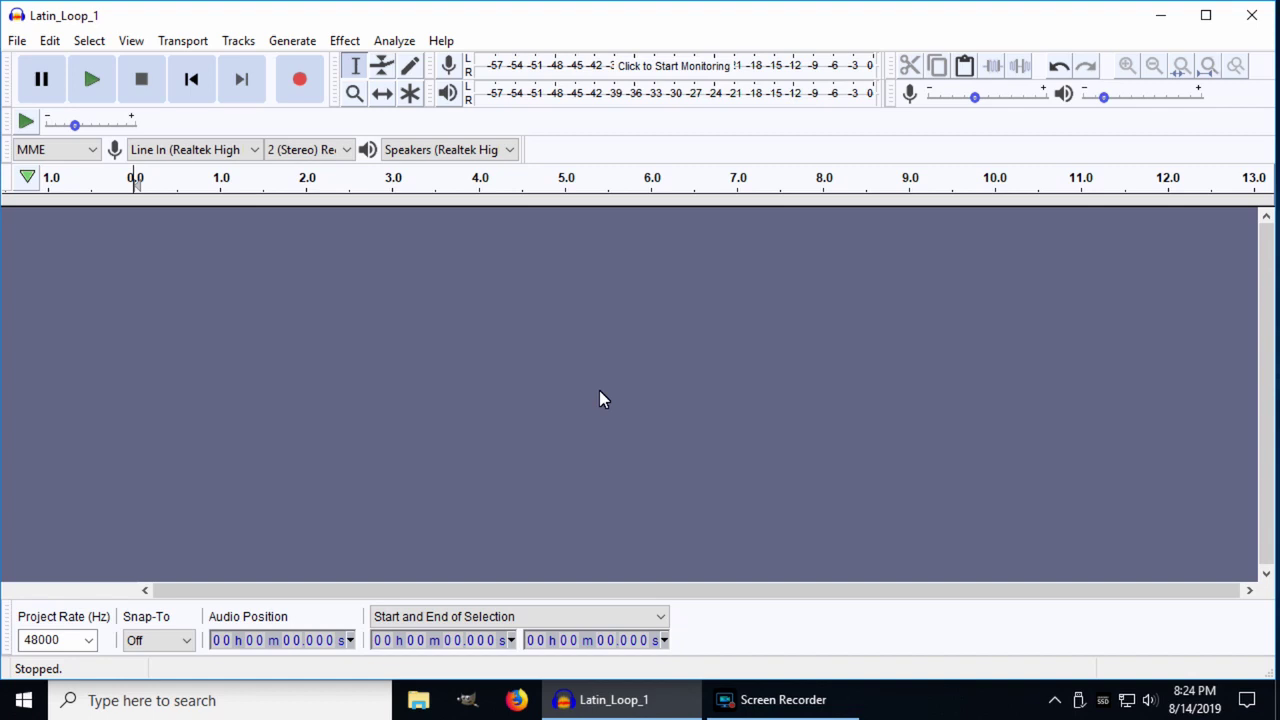
click(49, 40)
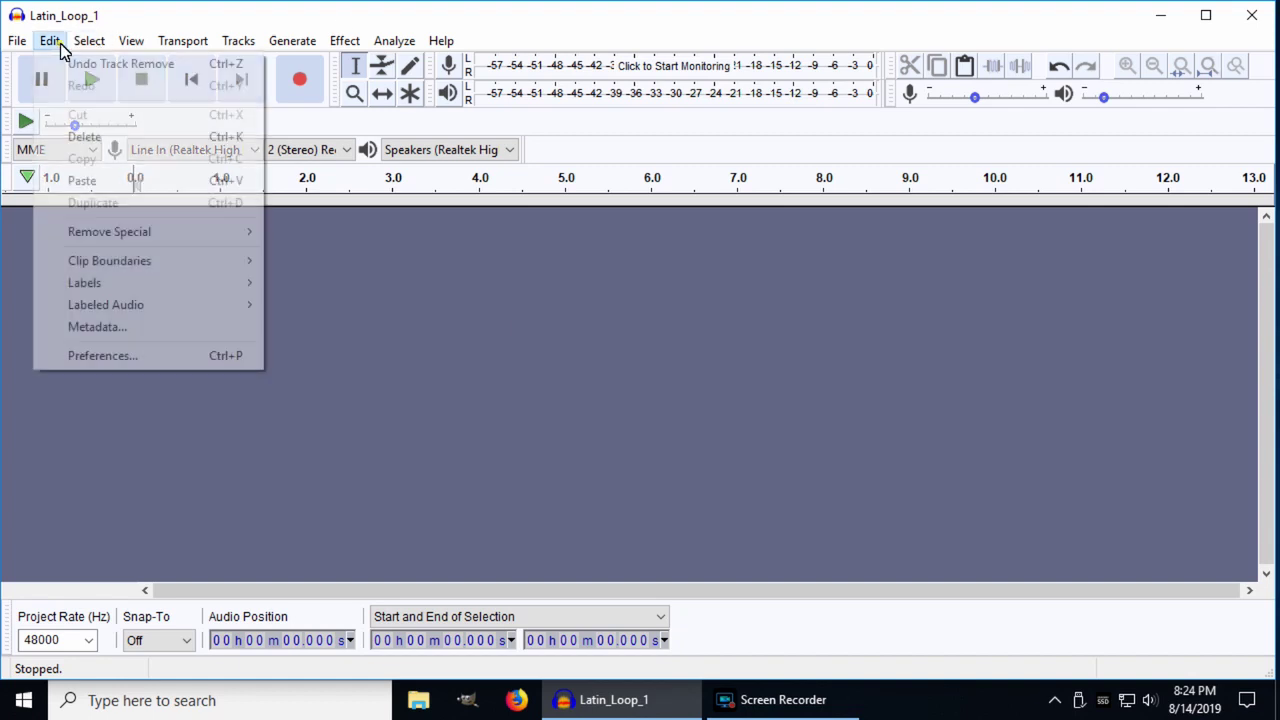
click(69, 359)
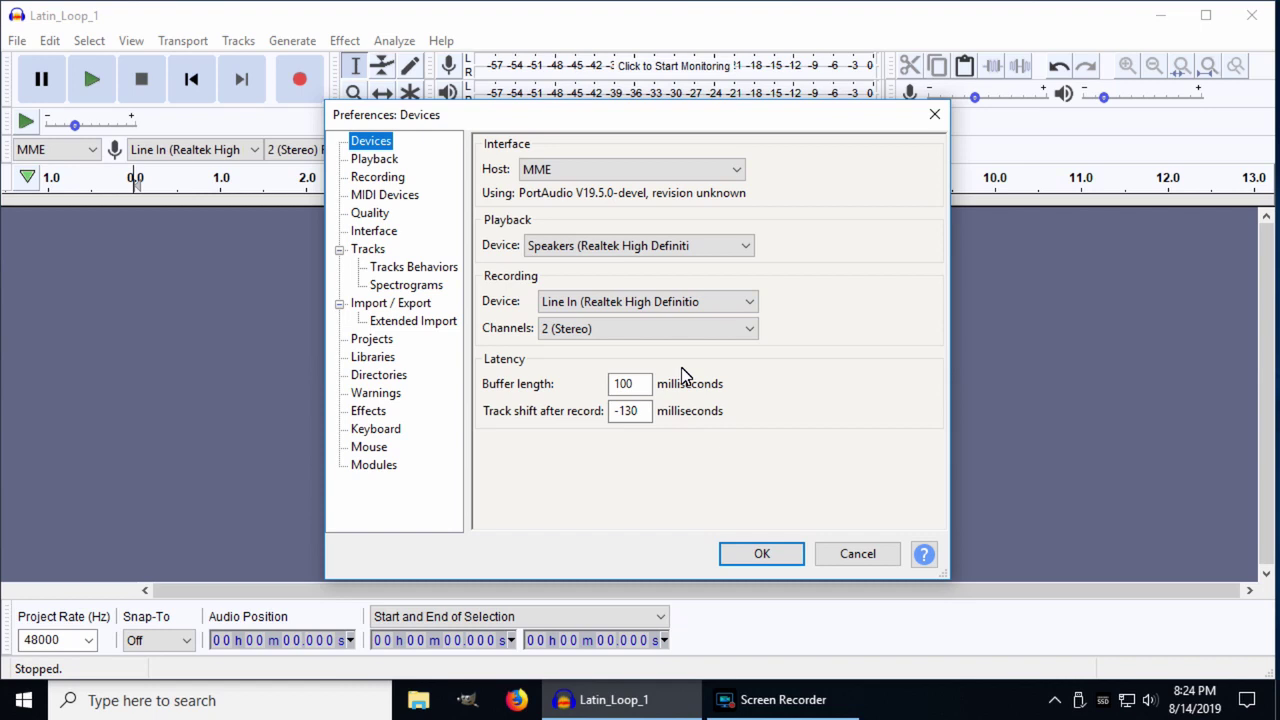
click(768, 562)
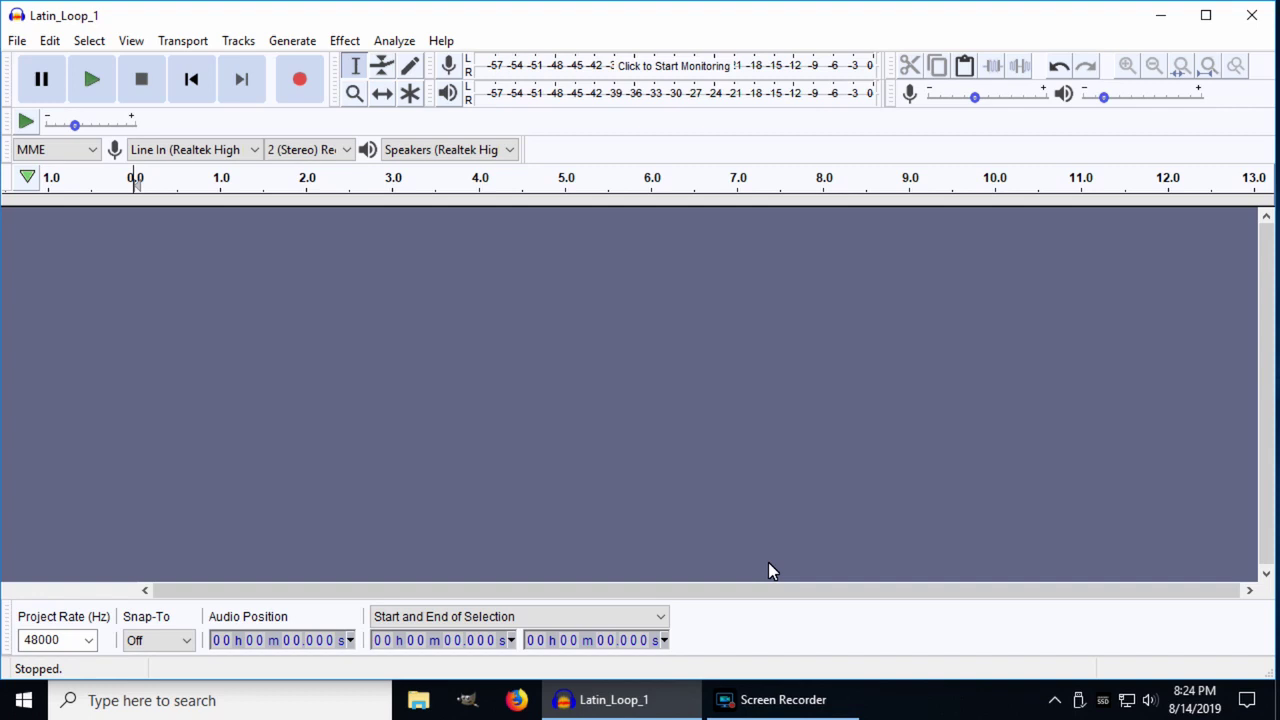
right_click(1149, 700)
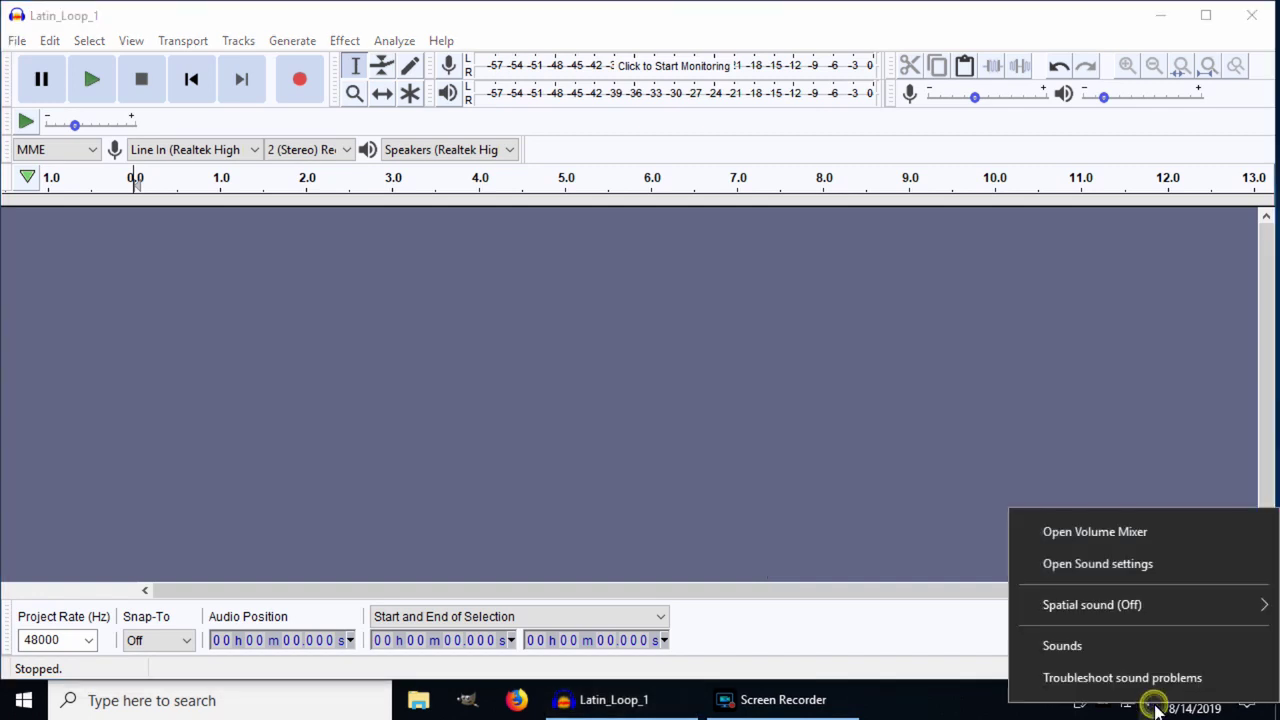
click(1066, 646)
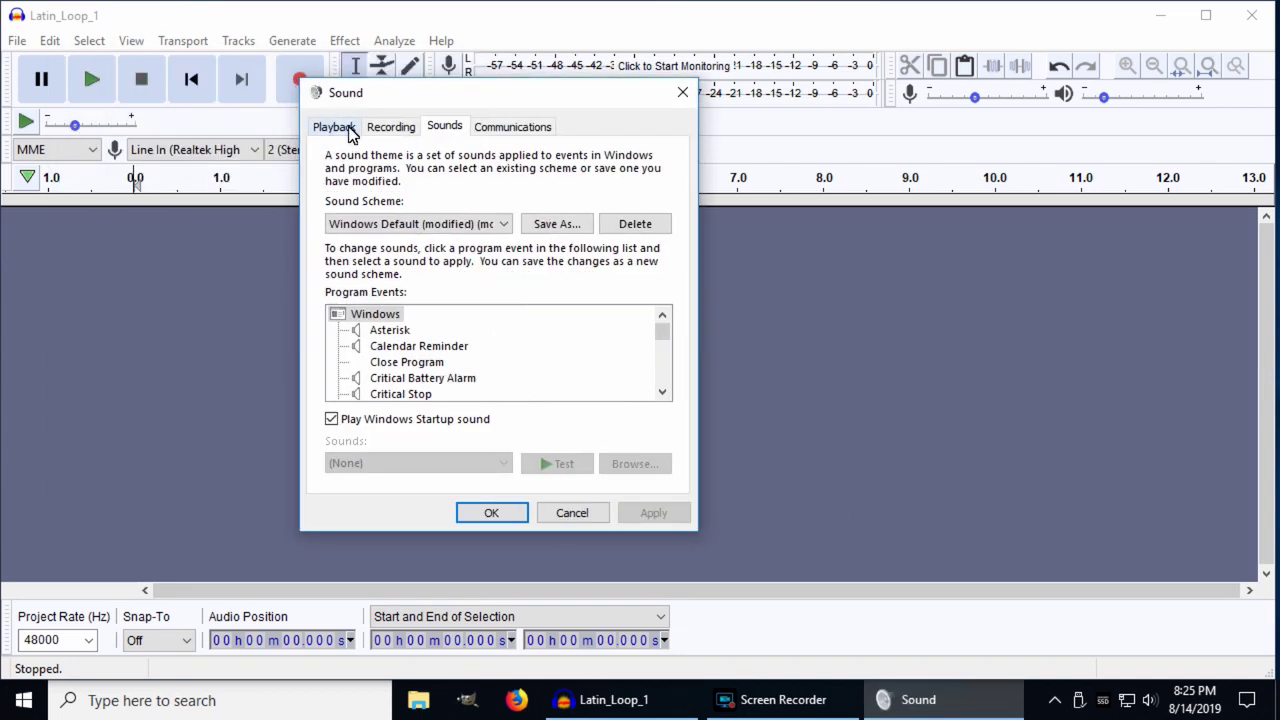
click(350, 133)
click(446, 214)
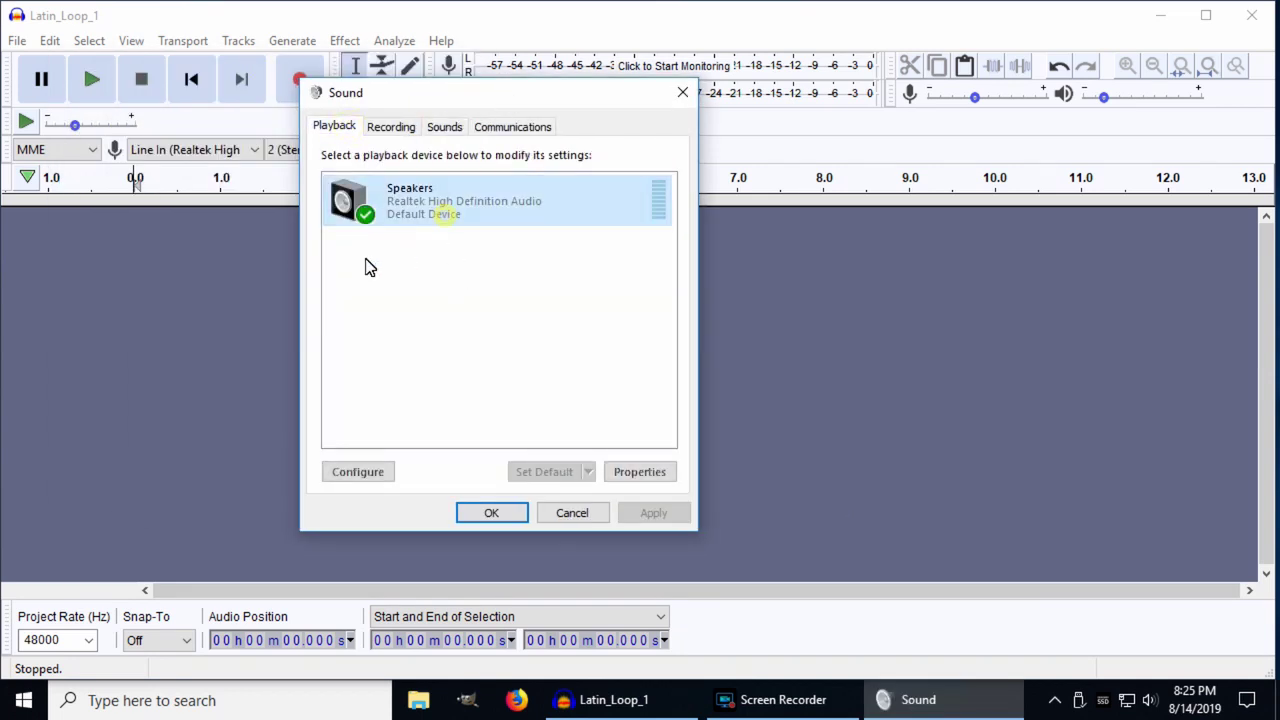
click(637, 474)
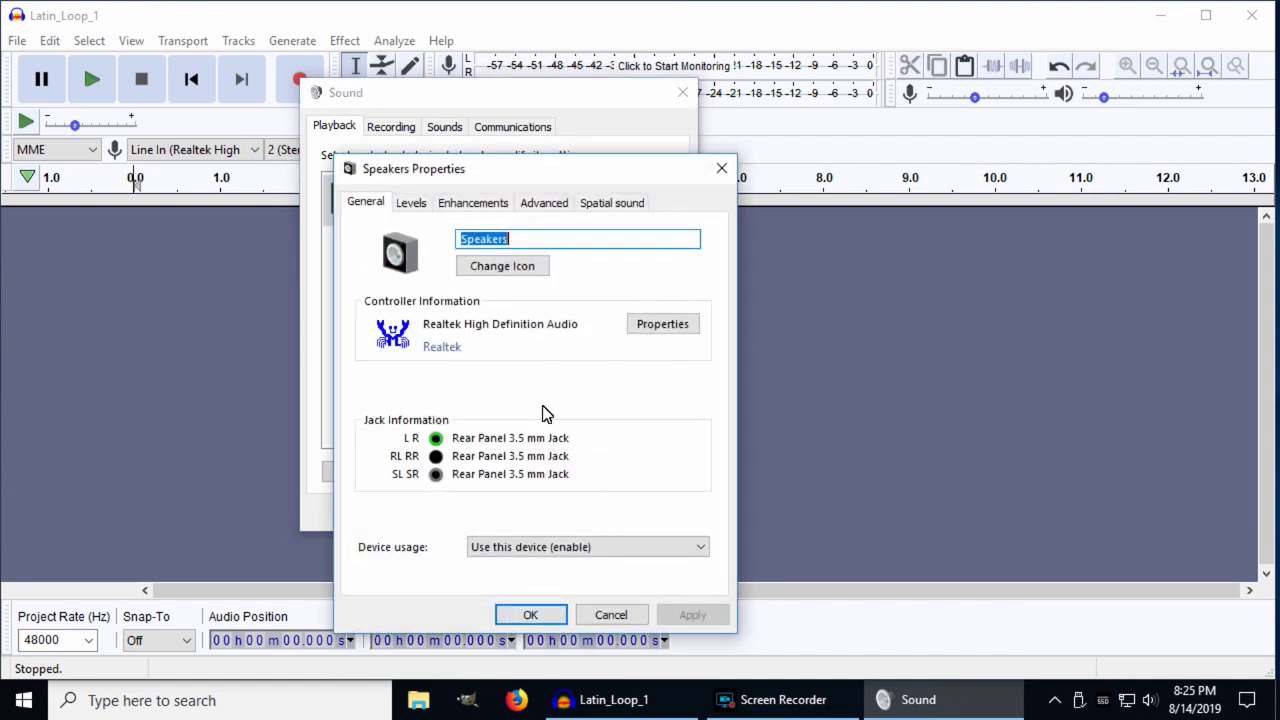
click(530, 614)
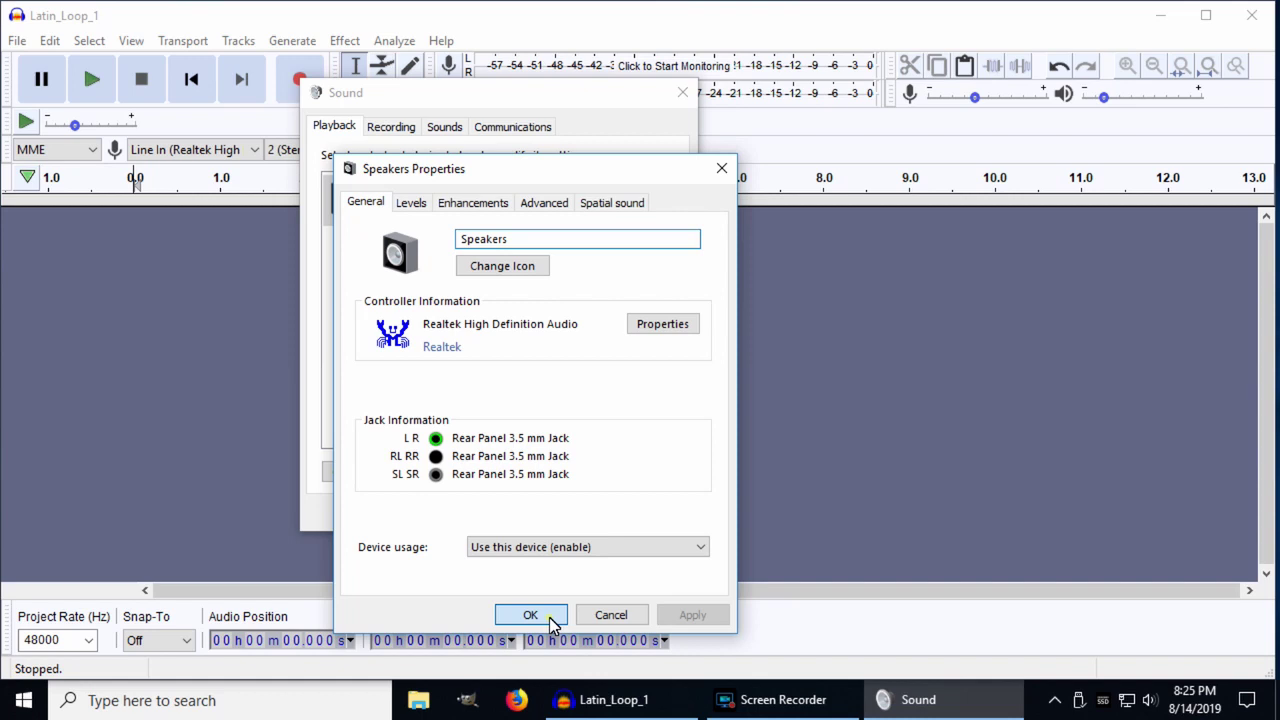
click(385, 127)
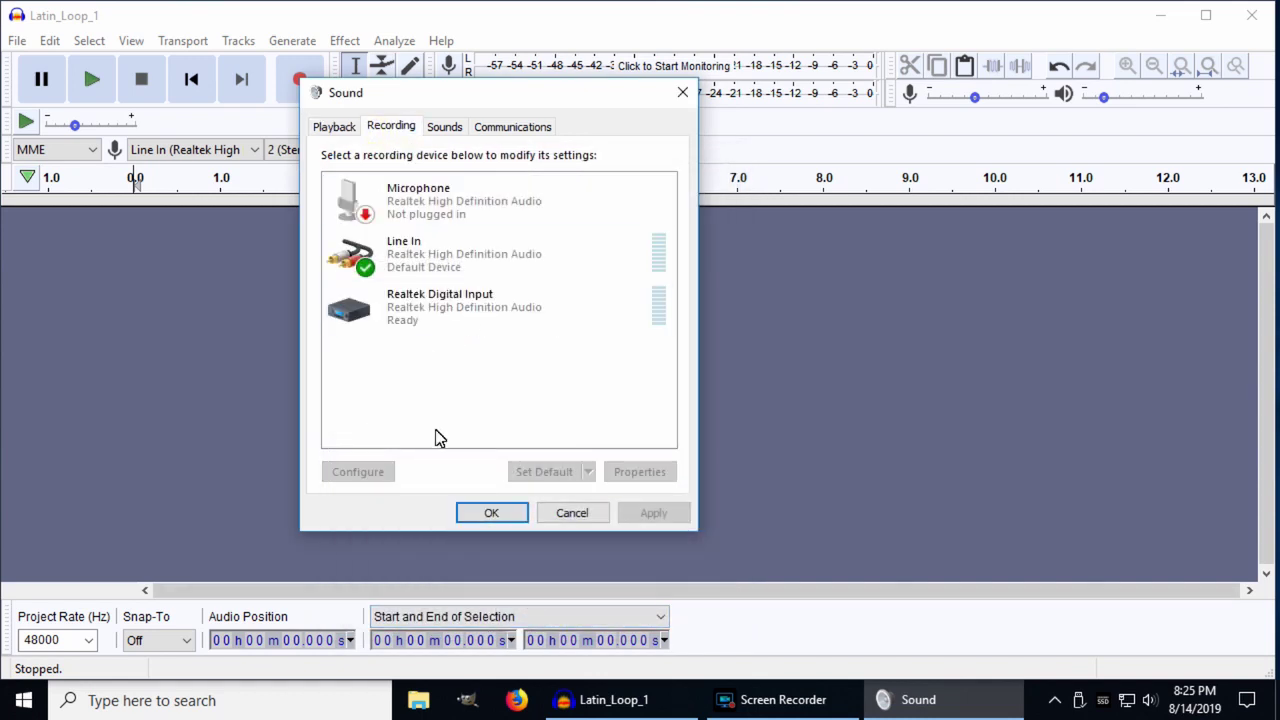
click(442, 272)
click(624, 474)
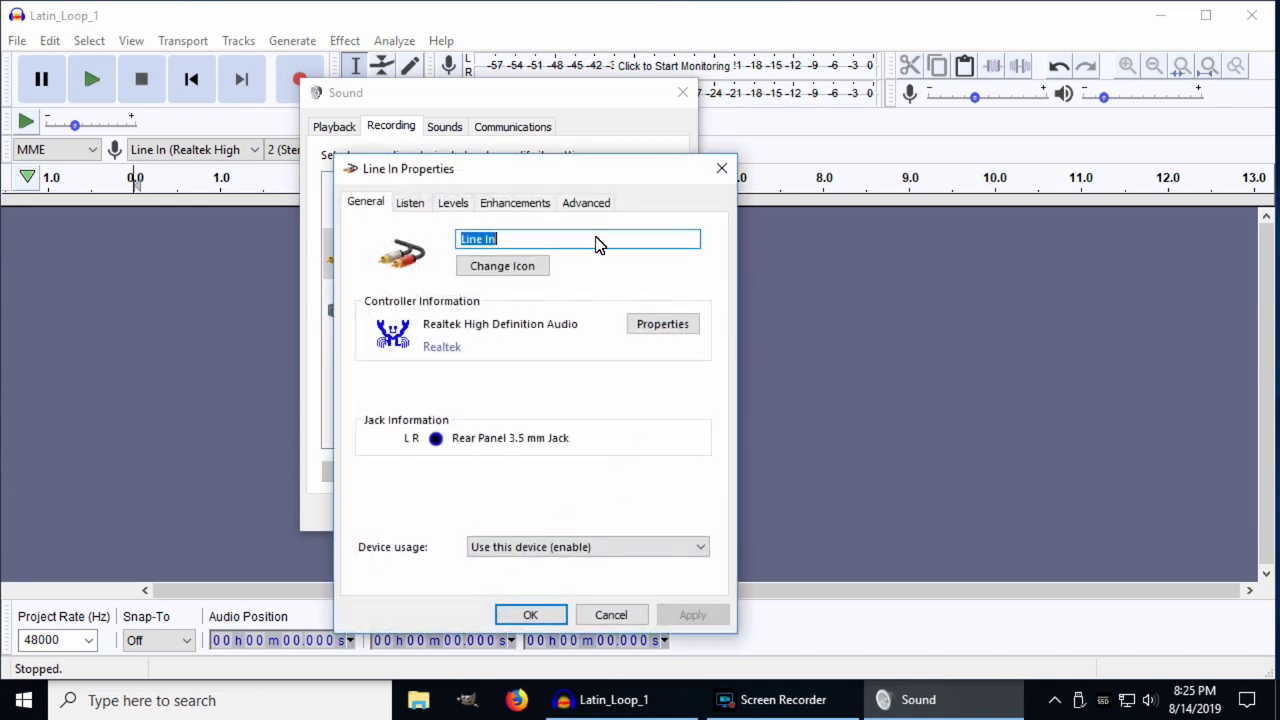
click(530, 613)
click(492, 513)
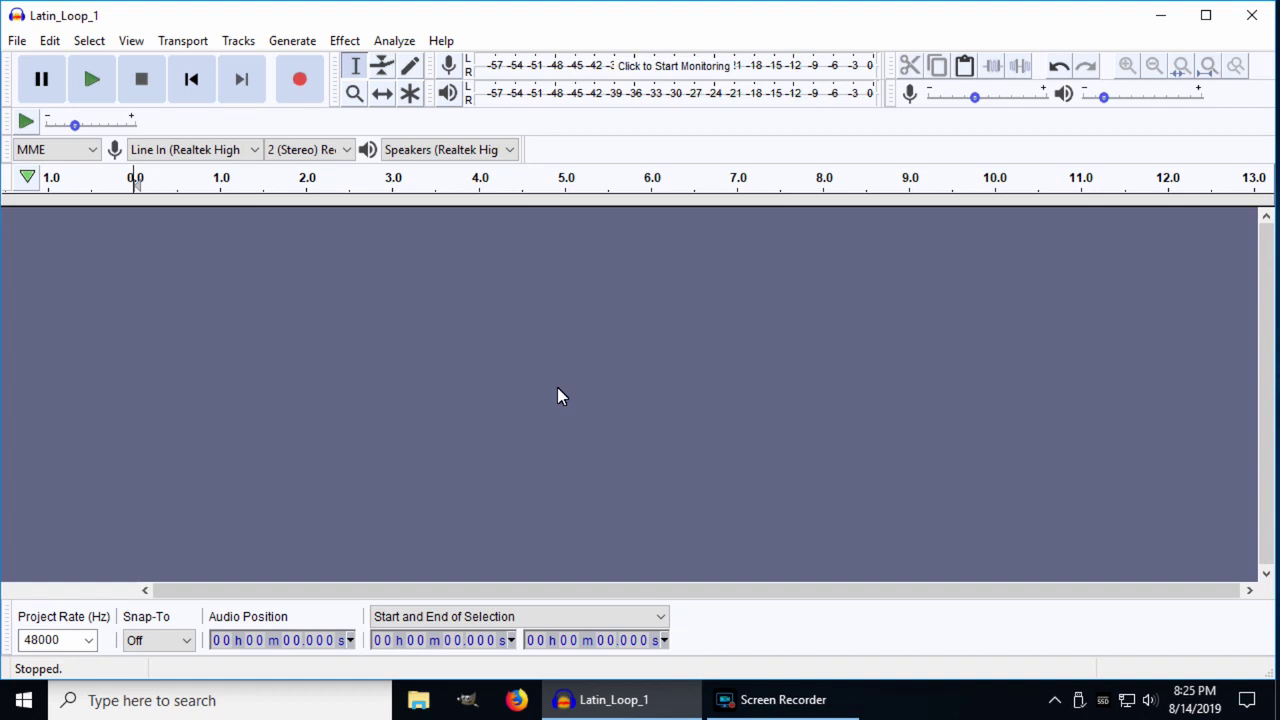
Go to Windows Settings > Privacy > Microphone to allow apps microphone access.
click(1247, 700)
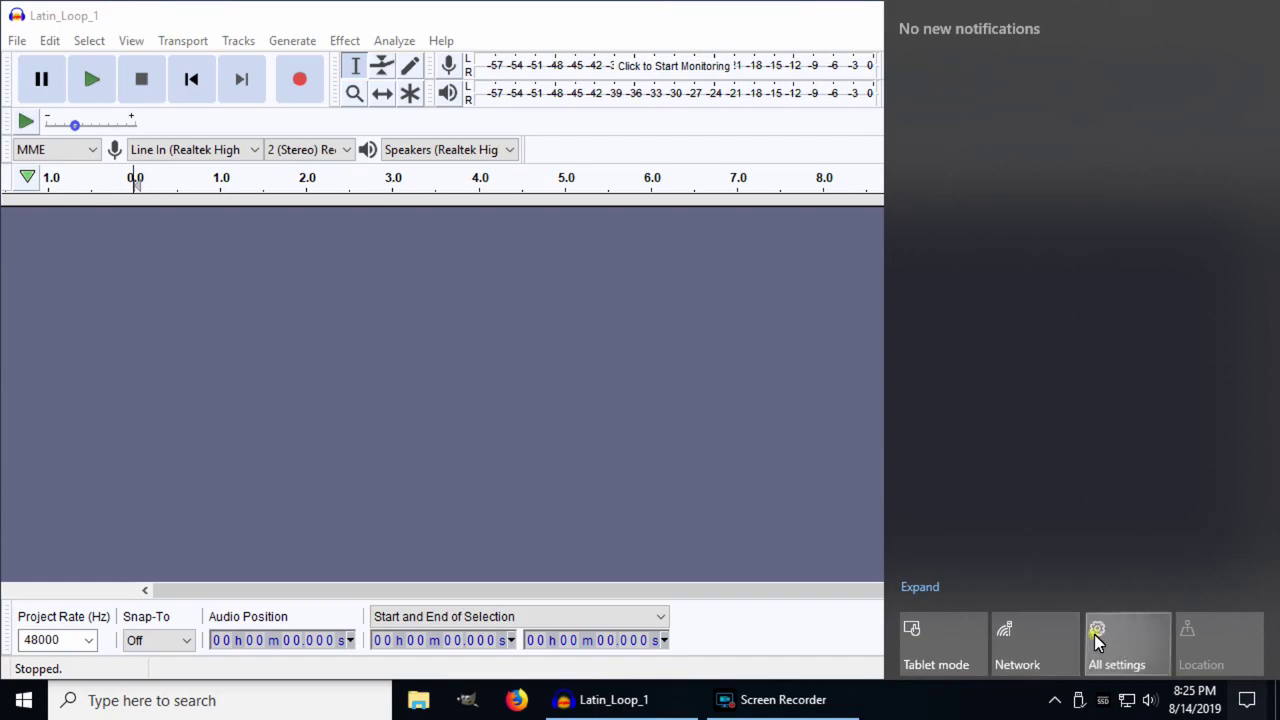
click(1094, 634)
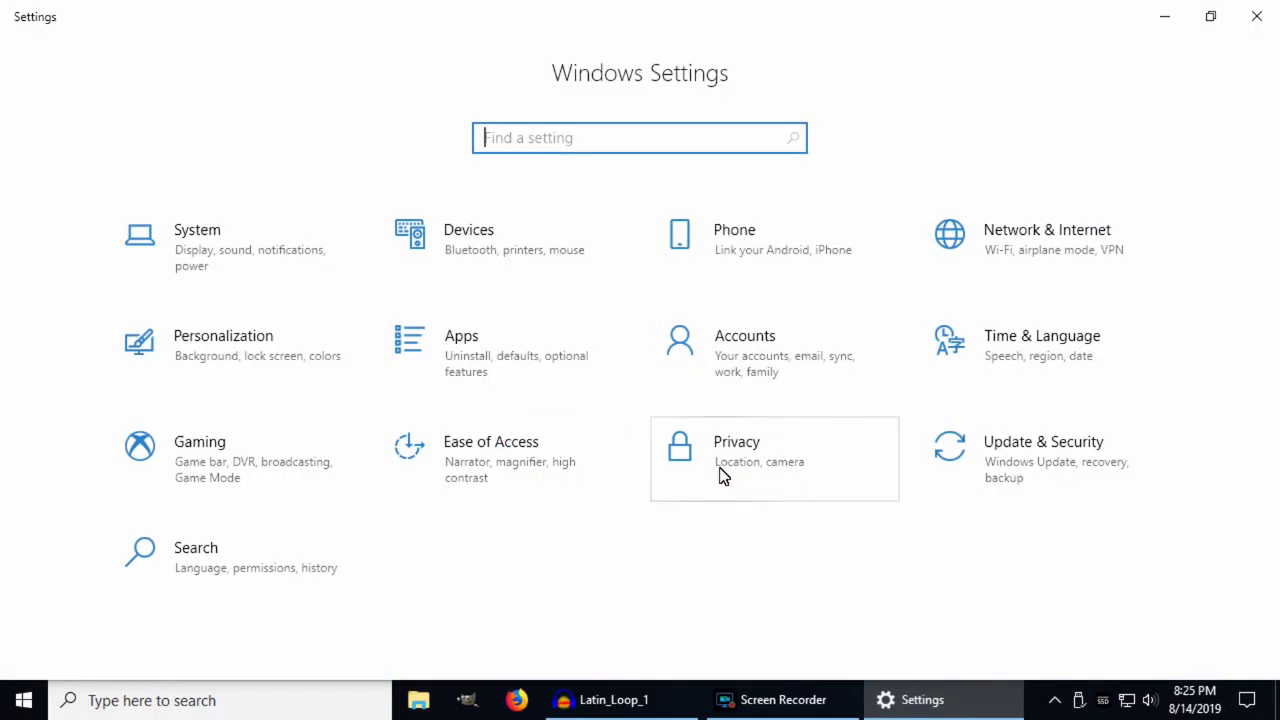
click(724, 476)
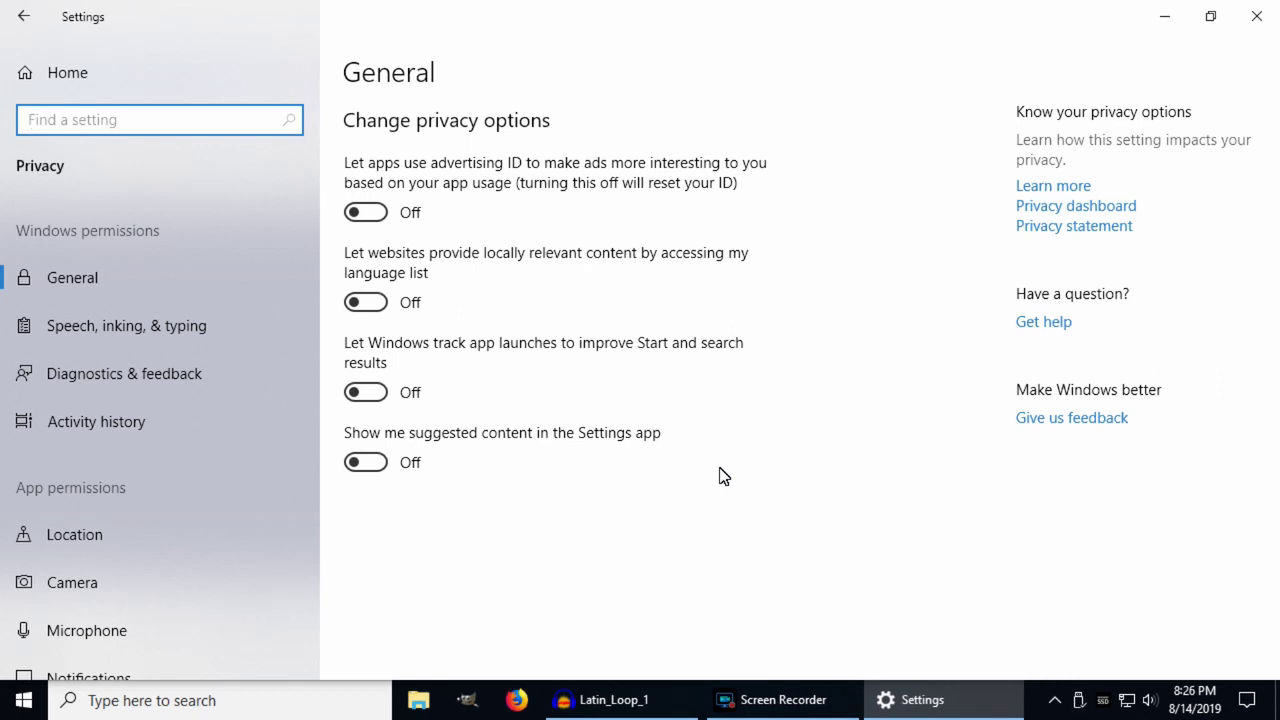
scroll(160, 525, down, 3)
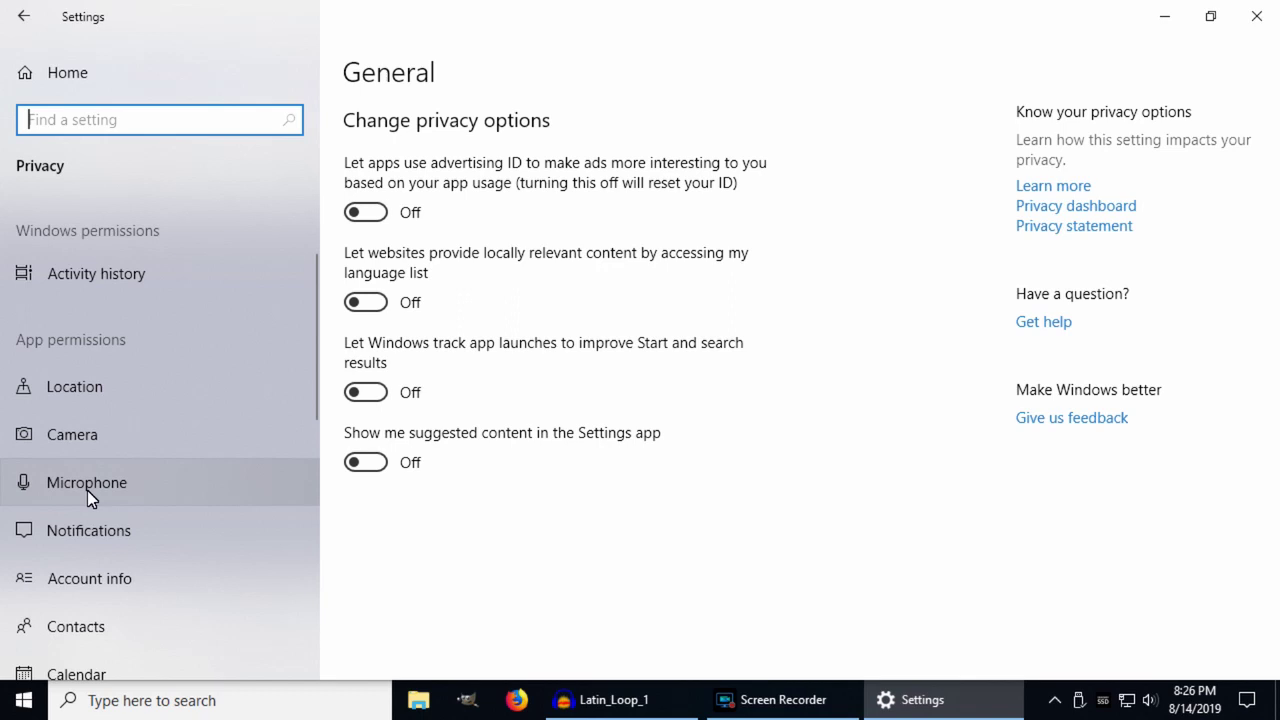
click(87, 490)
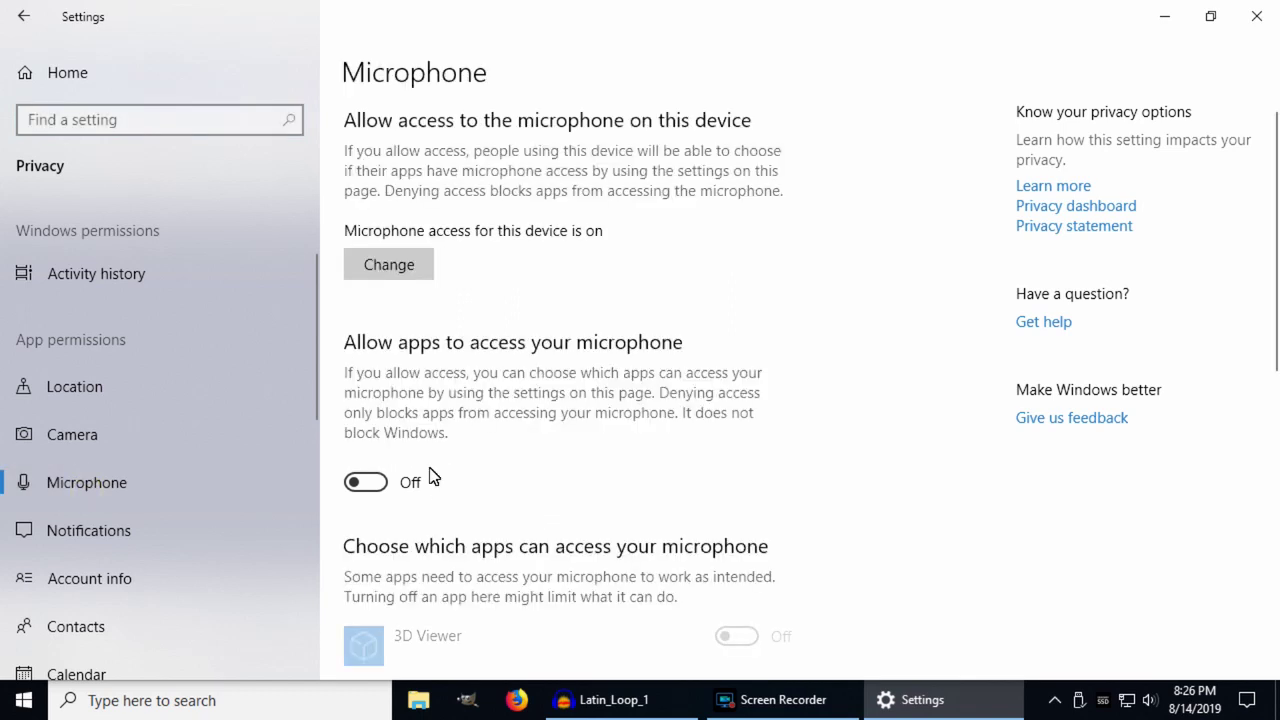
scroll(489, 515, down, 3)
scroll(489, 520, down, 3)
scroll(495, 440, up, 4)
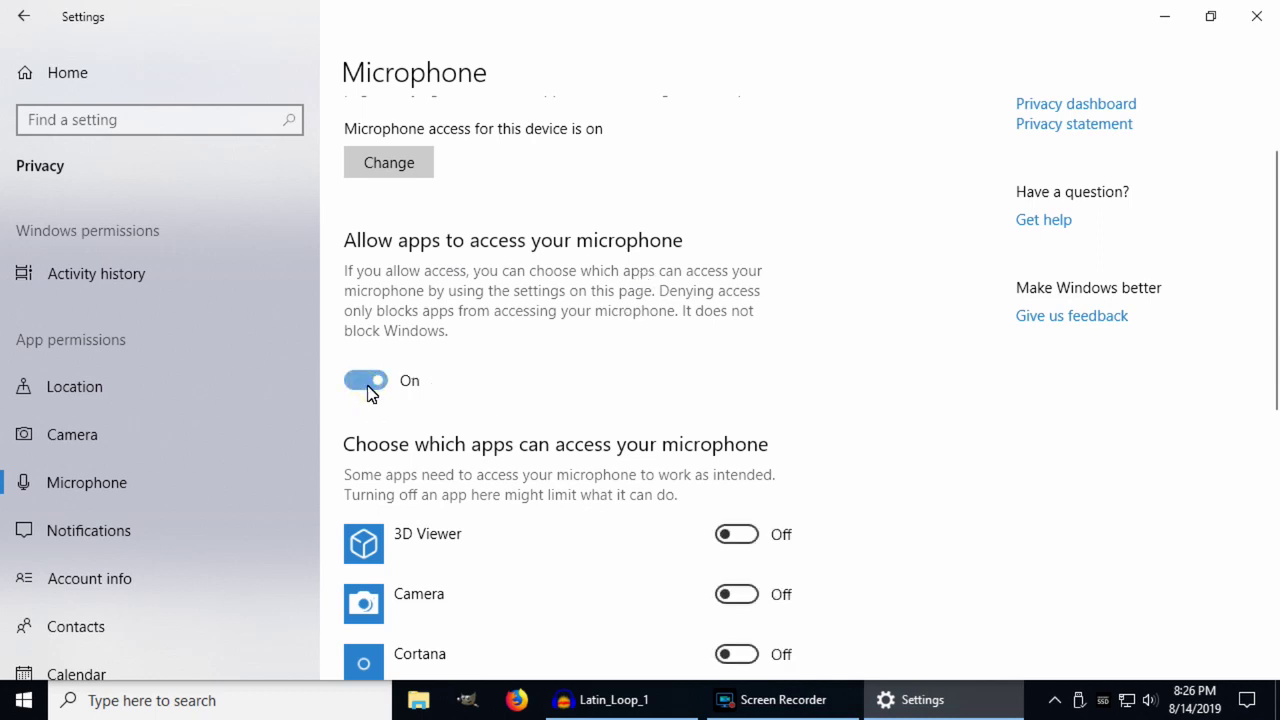
Return to Audacity and start recording into a new stereo 48 kHz track.
click(636, 703)
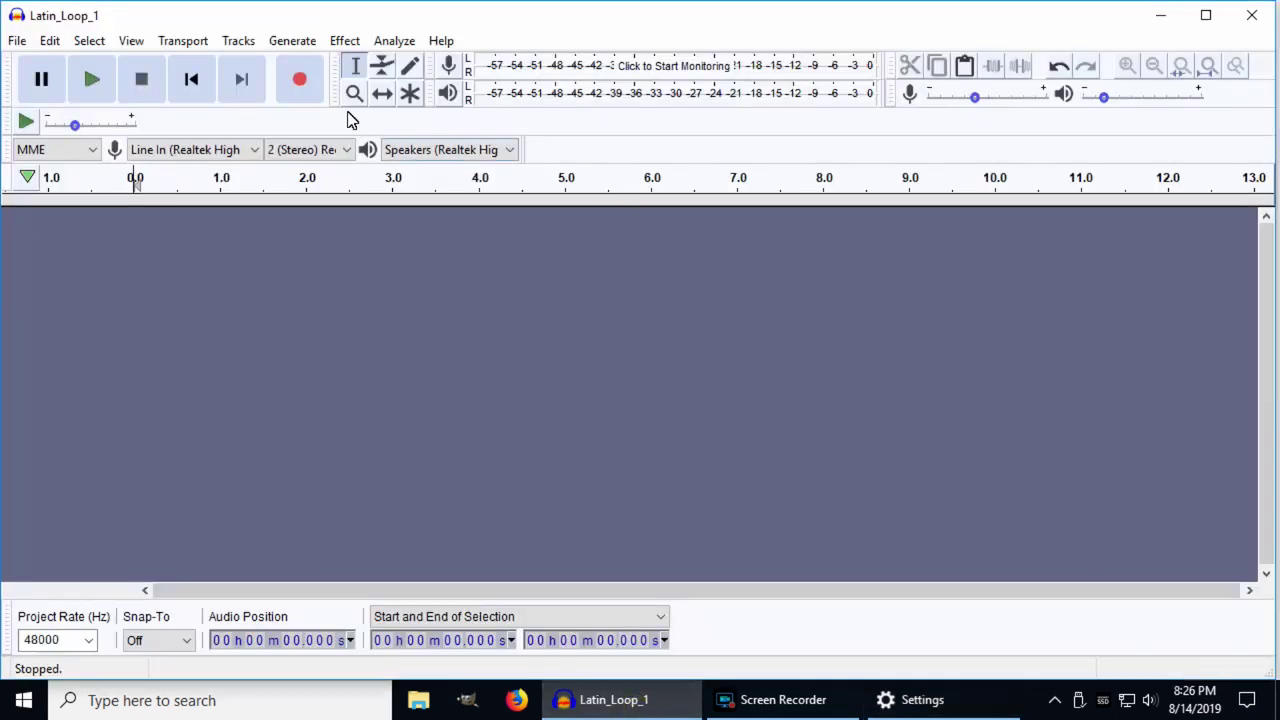
click(299, 79)
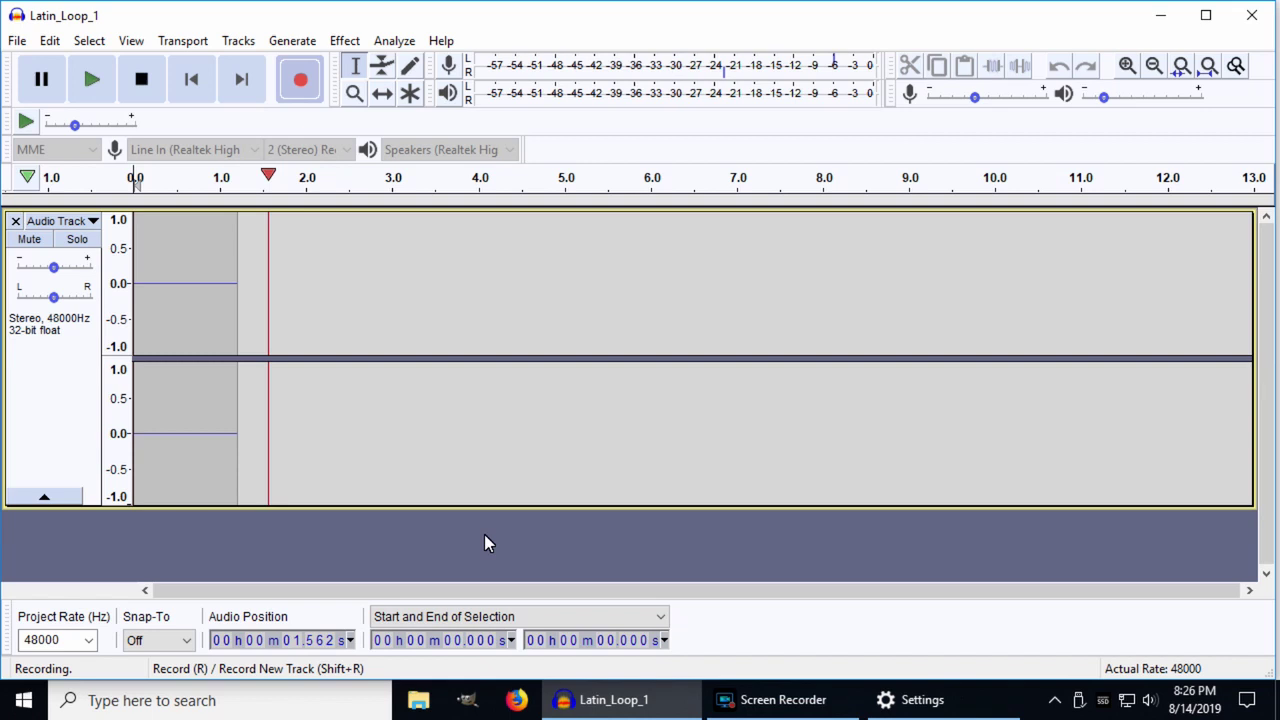